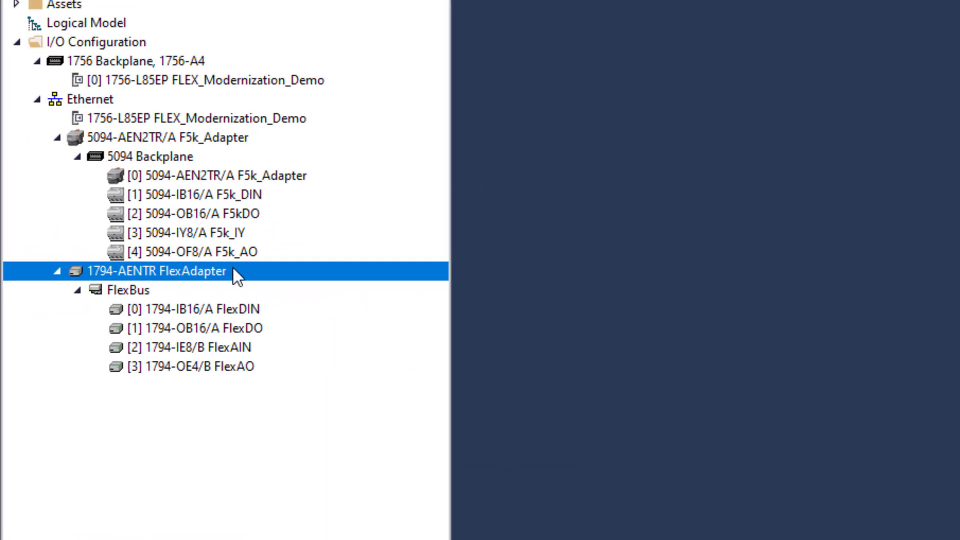
# - Run Discover Modules on the F5k_Adapter backplane to show the uncreated 5094-HSC in slot 5
pyautogui.rightClick(233, 267)
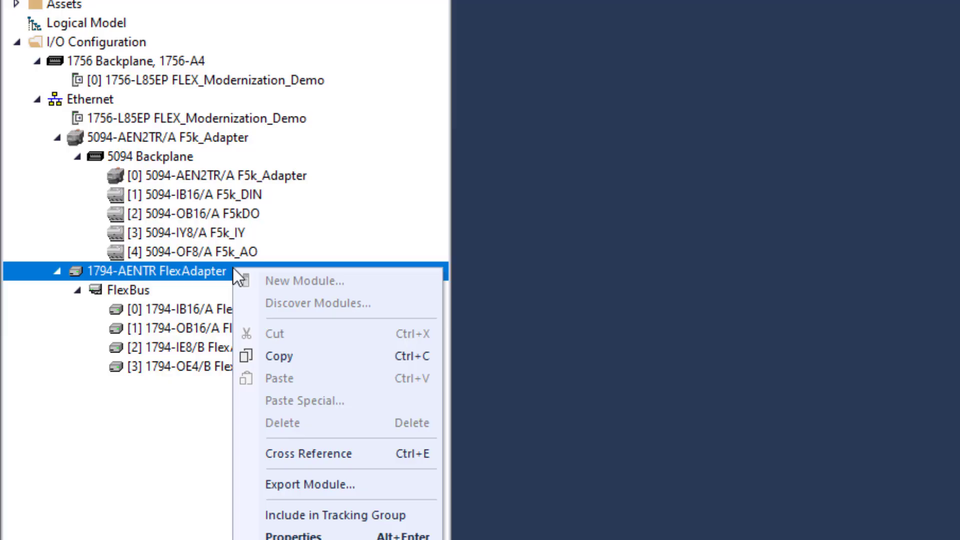
pyautogui.click(169, 136)
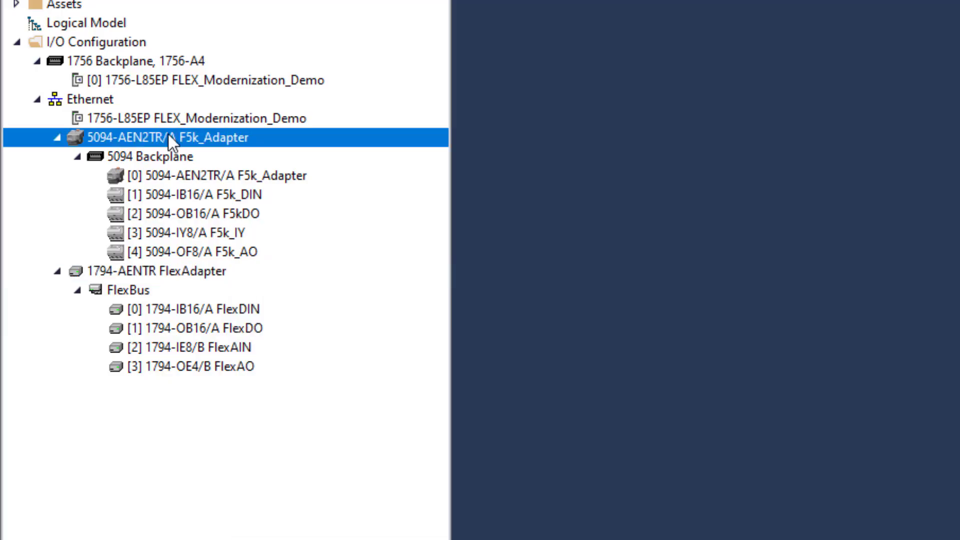
pyautogui.rightClick(168, 137)
pyautogui.click(222, 179)
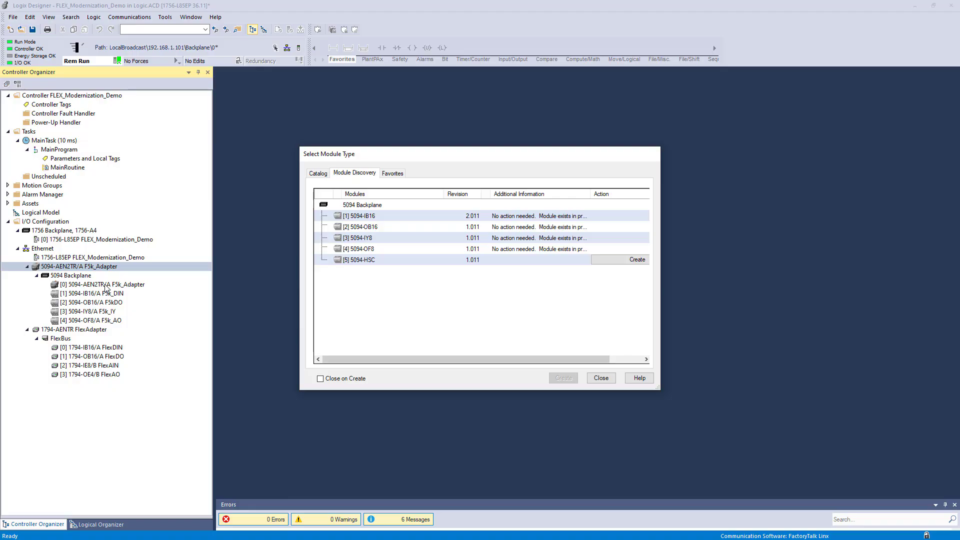
# - Create the discovered 5094-HSC as F5k_HSC and accept the online creation warning
pyautogui.click(605, 265)
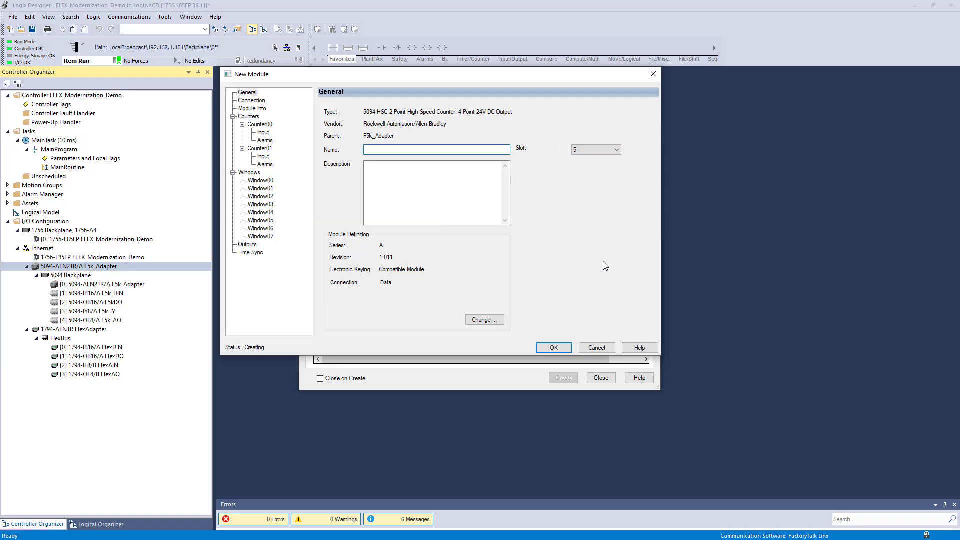
pyautogui.write('5k_')
pyautogui.write('HSC')
pyautogui.click(561, 347)
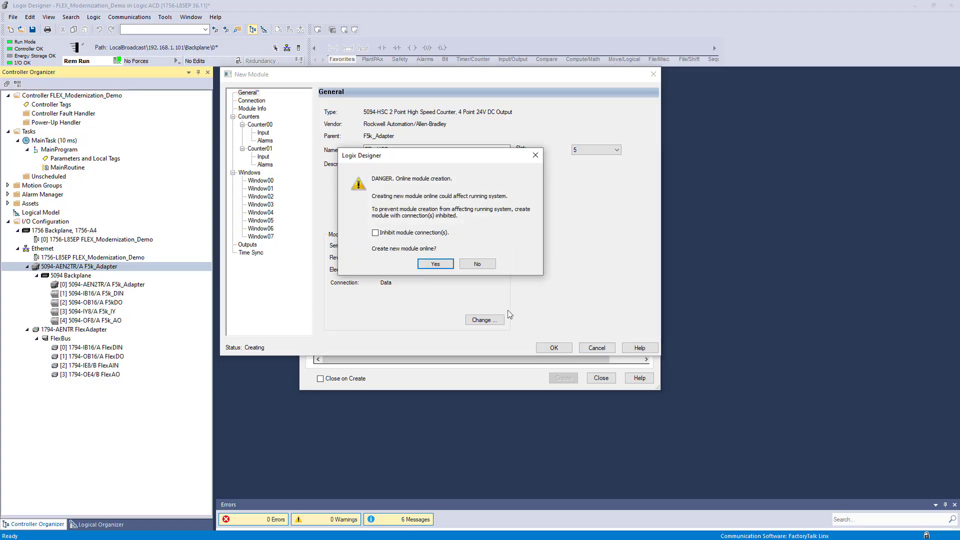
pyautogui.click(445, 265)
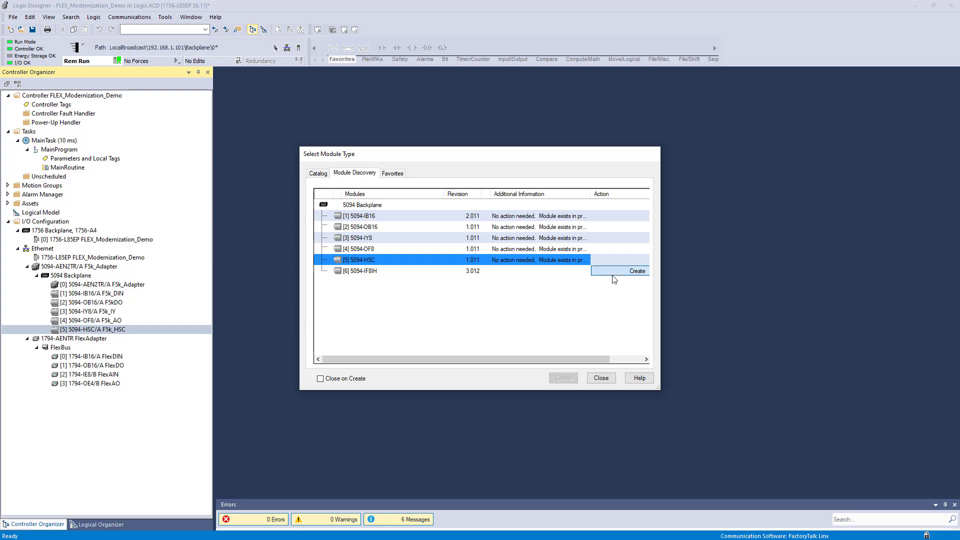
# - Create the 5094-IF8IH in slot 6 named F5k_HART_IN and confirm the online prompt
pyautogui.click(637, 271)
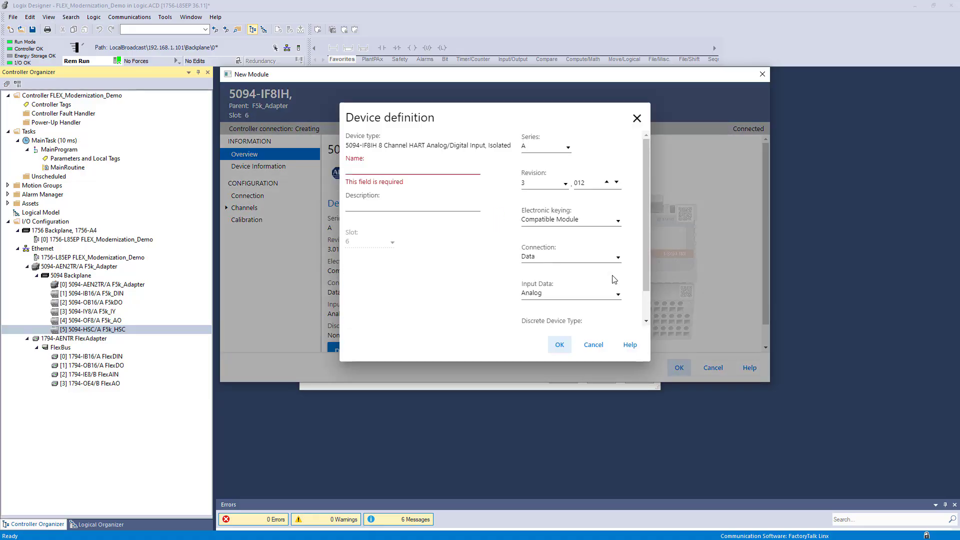
pyautogui.click(441, 168)
pyautogui.write('F5k_')
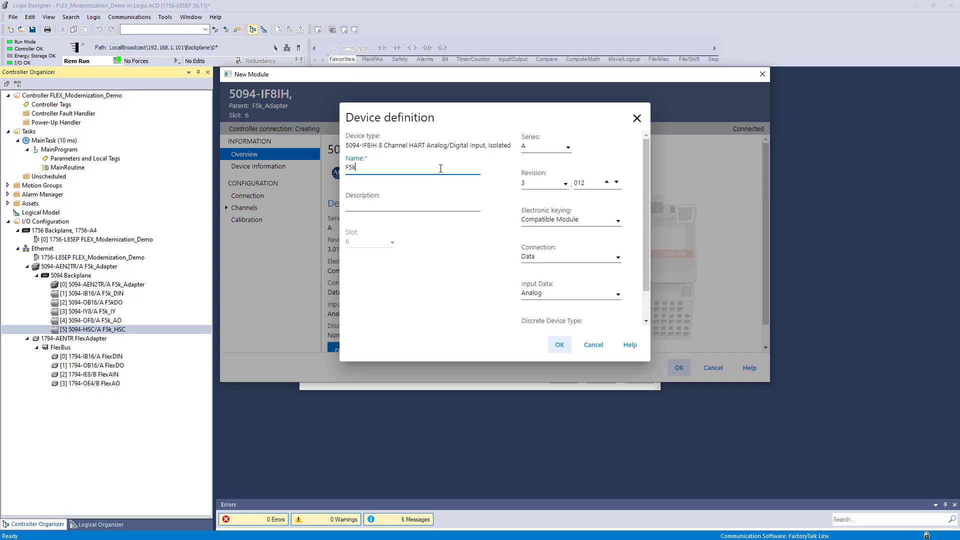
pyautogui.write('HART_')
pyautogui.write('IN')
pyautogui.click(558, 345)
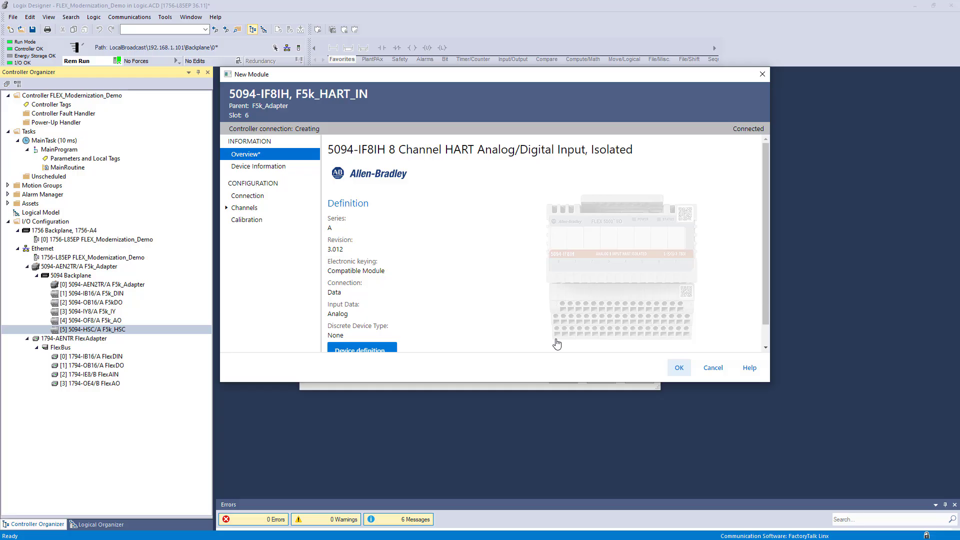
pyautogui.click(678, 369)
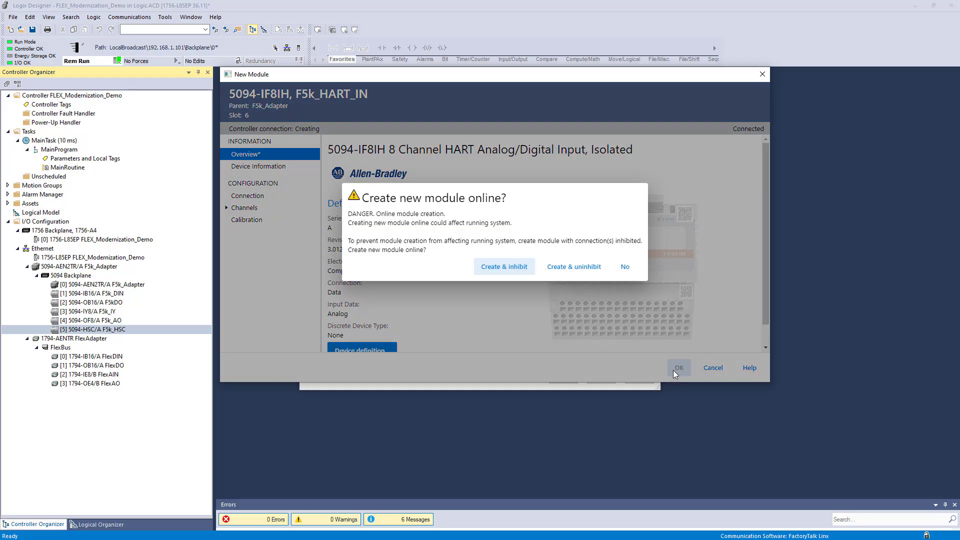
pyautogui.click(574, 268)
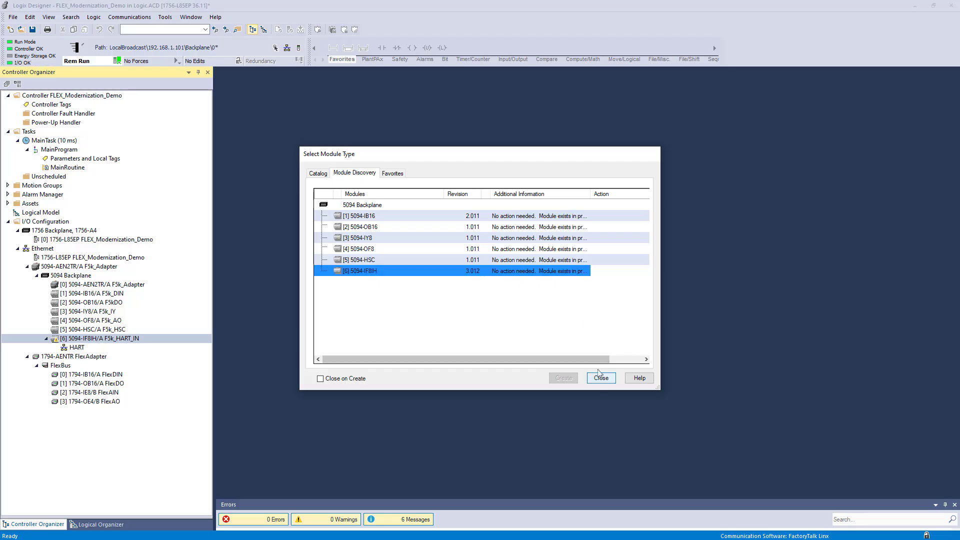
# - Close module discovery and discover devices on F5k_HART_IN's HART network, finding HART-Device-1118
pyautogui.click(601, 378)
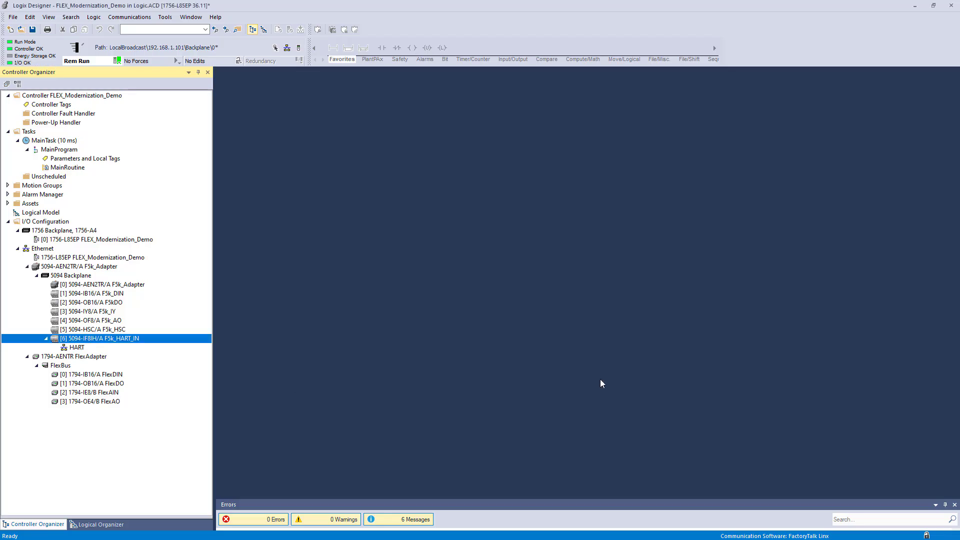
pyautogui.rightClick(74, 349)
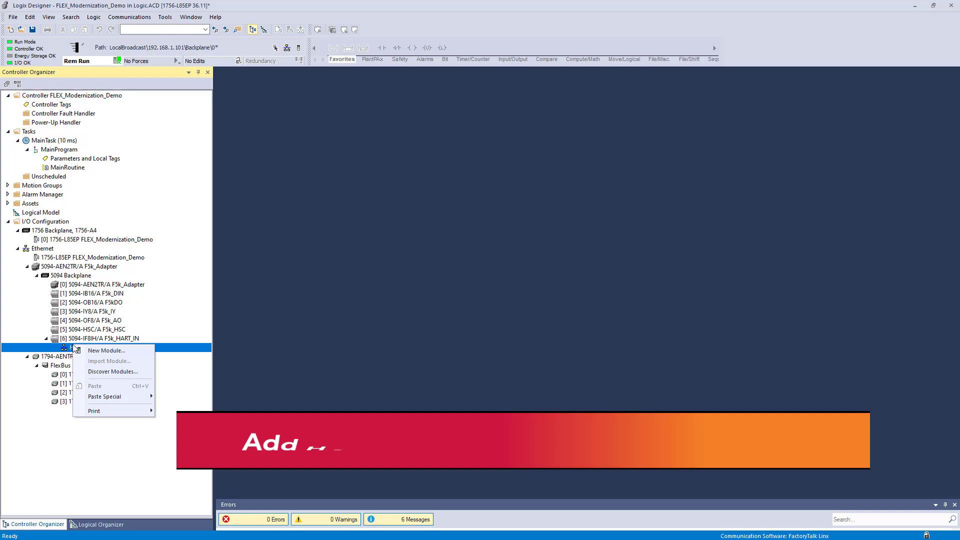
pyautogui.click(97, 372)
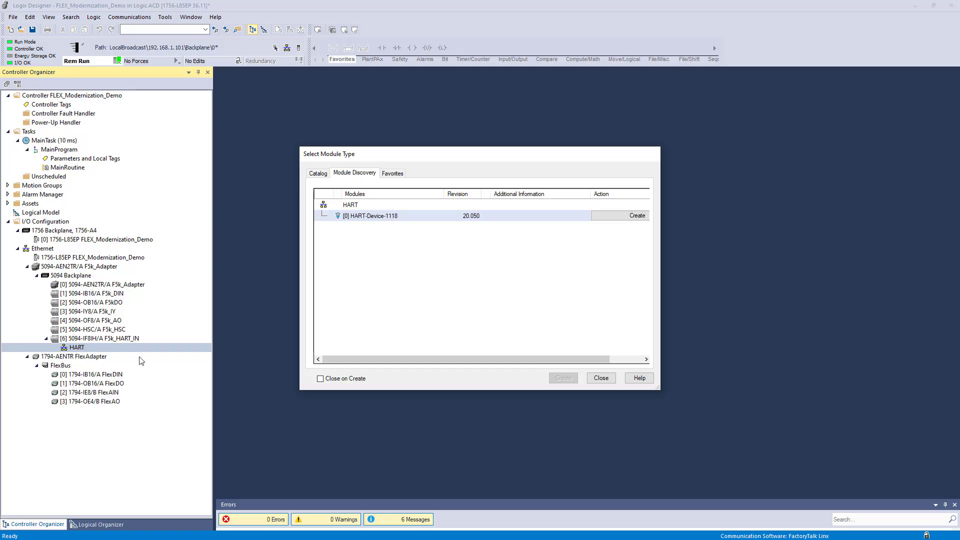
# - Start creating HART-Device-1118 as PI_202, reviewing its Connection and Device Info pages
pyautogui.click(629, 217)
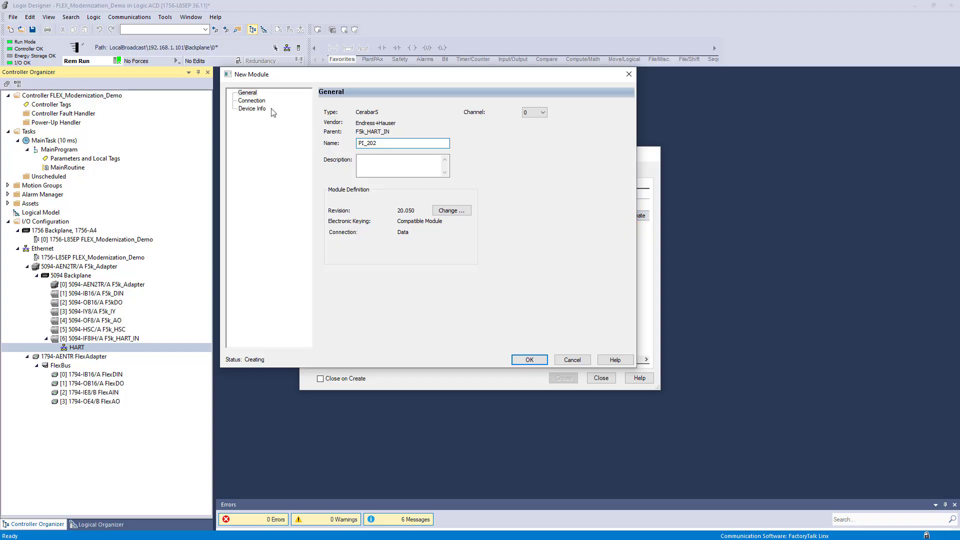
pyautogui.click(253, 101)
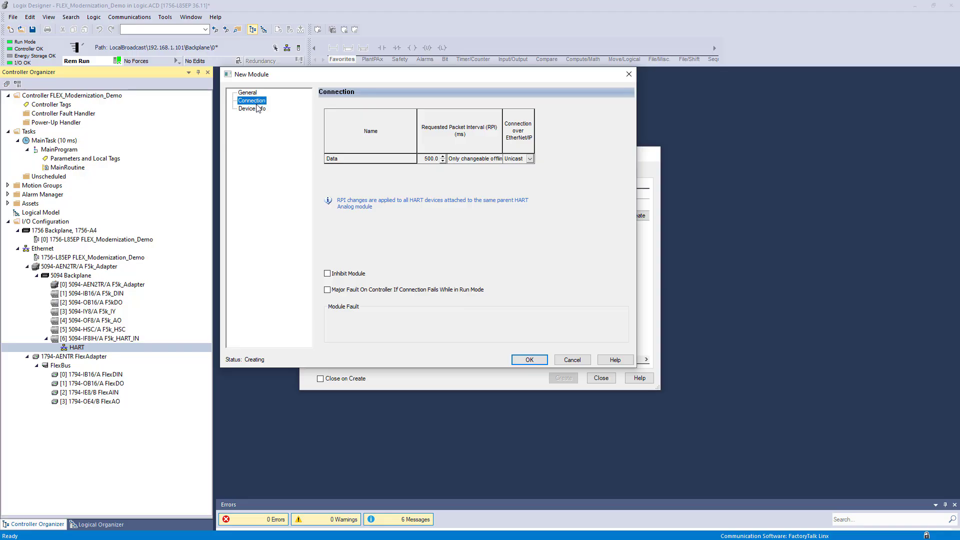
pyautogui.click(249, 110)
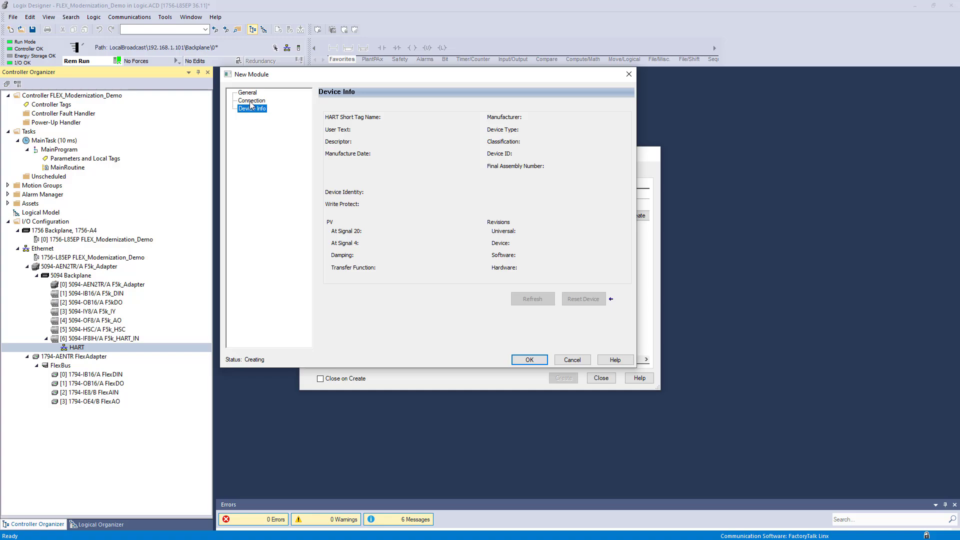
pyautogui.click(247, 93)
# - Review PI_202's module definition, keeping PV, SV, TV, QV as dynamic variables and checking commands
pyautogui.click(450, 213)
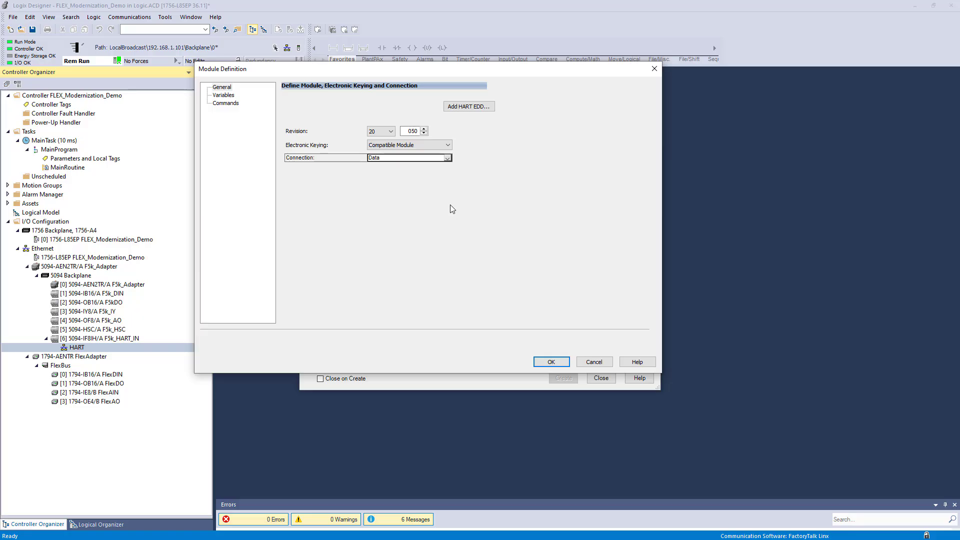
pyautogui.click(223, 95)
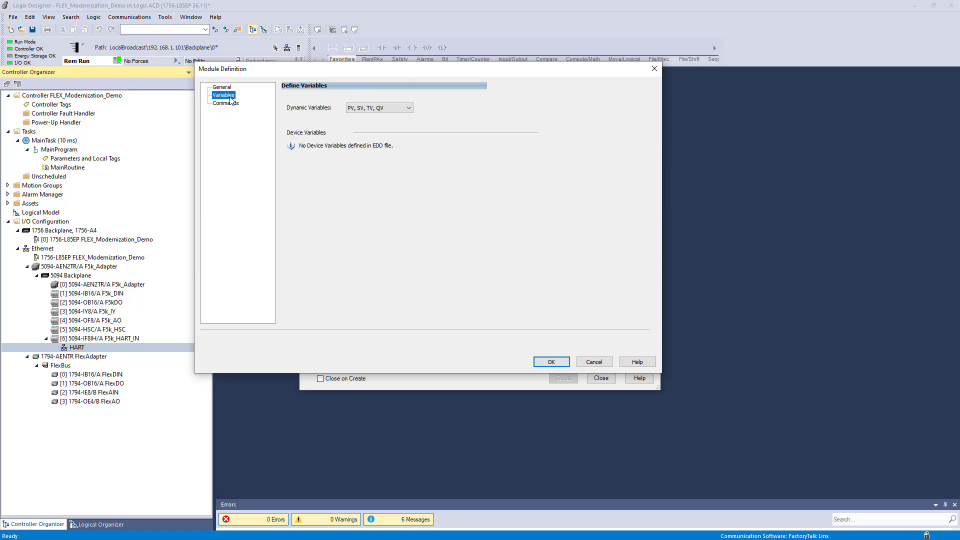
pyautogui.click(350, 111)
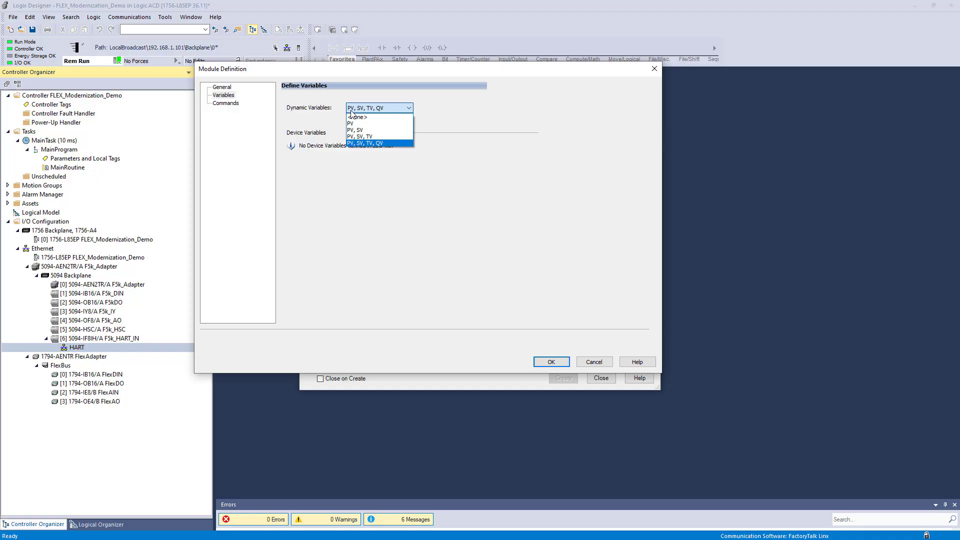
pyautogui.click(225, 104)
pyautogui.click(225, 103)
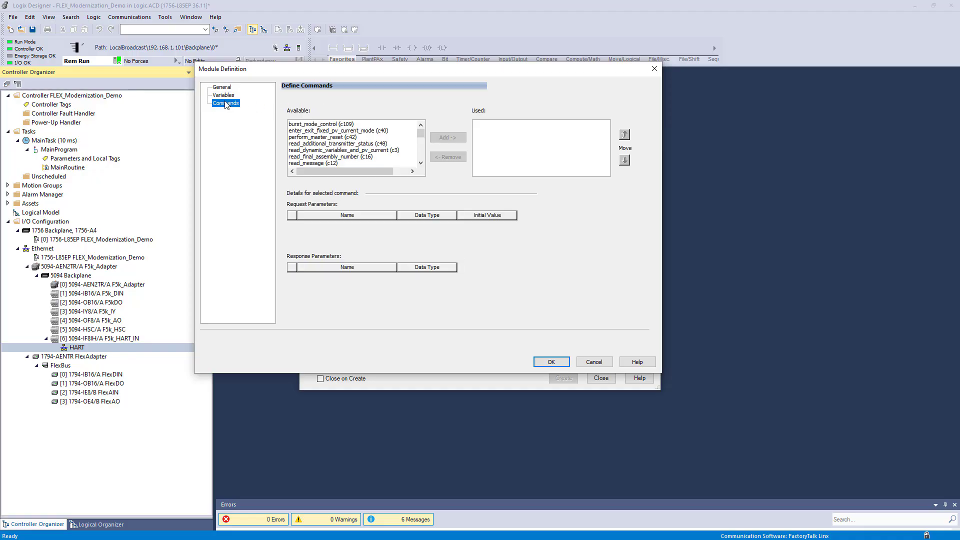
pyautogui.click(421, 163)
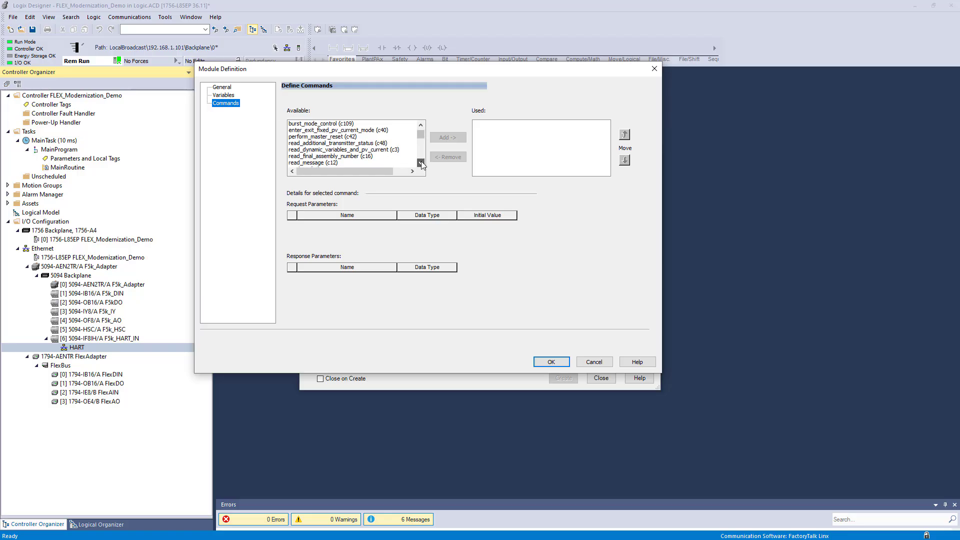
pyautogui.moveTo(421, 163); pyautogui.dragTo(421, 165)
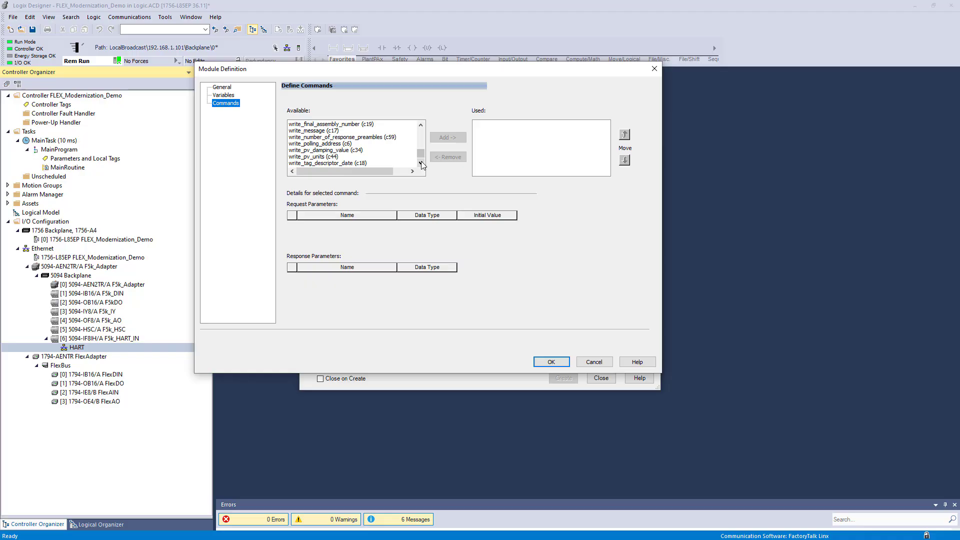
# - Confirm the definition and new PI_202 device, accept the warning, and close discovery
pyautogui.click(548, 362)
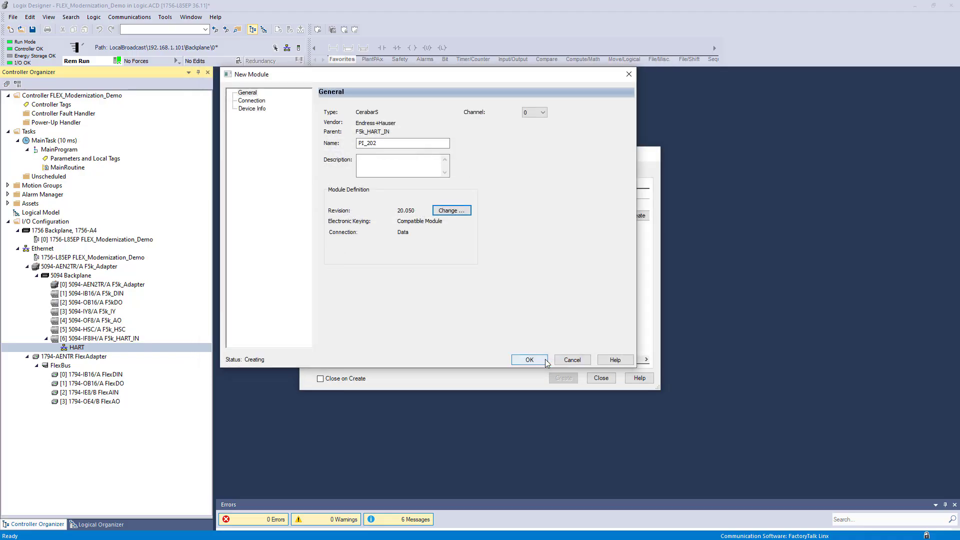
pyautogui.click(547, 362)
pyautogui.click(425, 272)
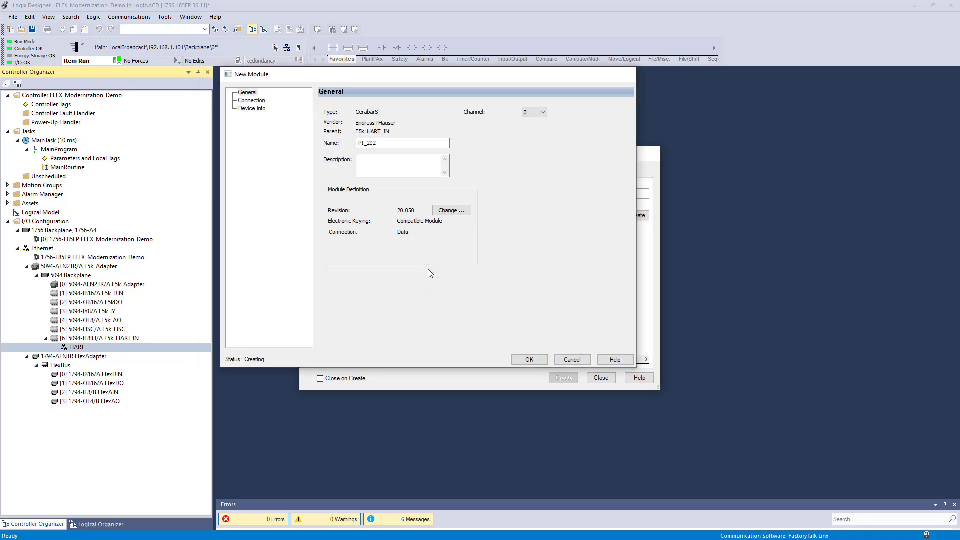
pyautogui.click(594, 380)
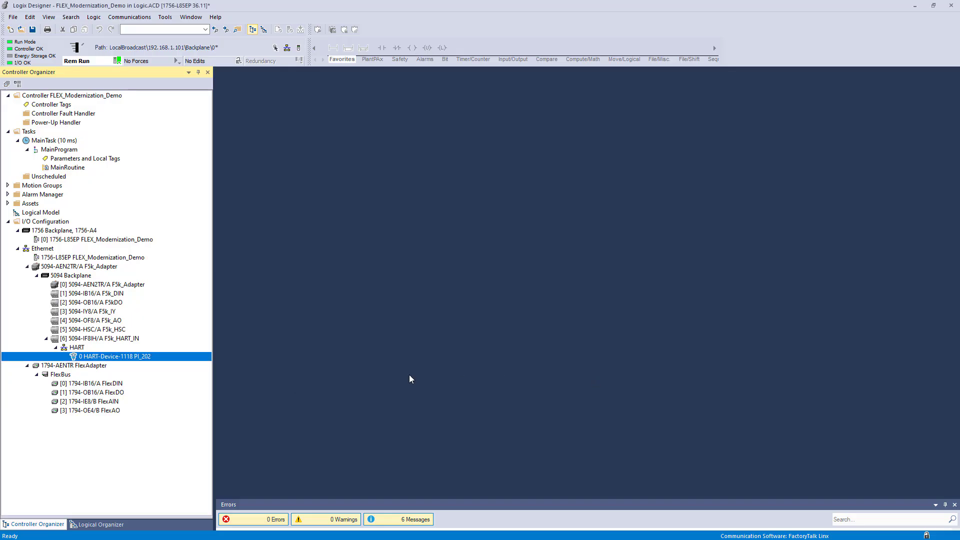
# - Check PI_202's Device Info (TRUSS PRESSURE, 0–30 psi) and open the Controller Tags list
pyautogui.doubleClick(174, 358)
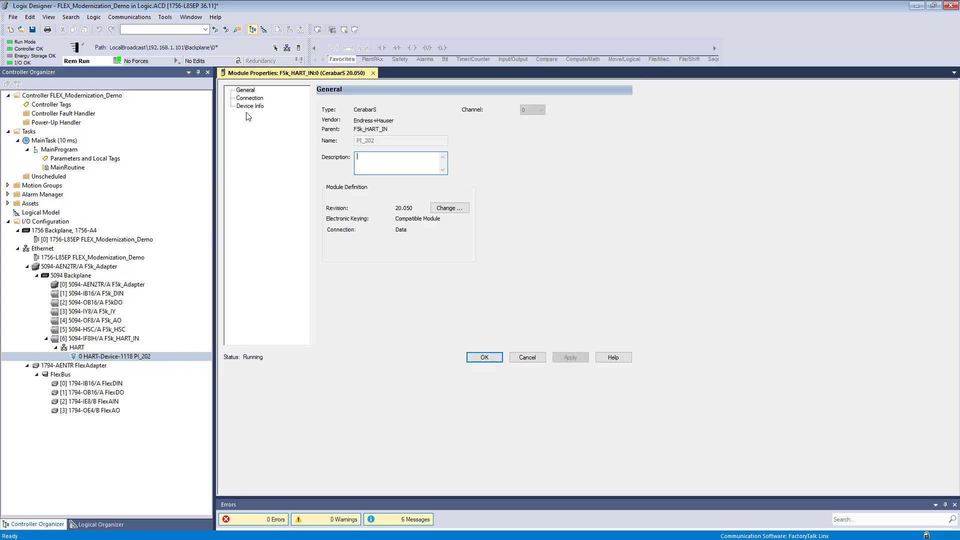
pyautogui.click(250, 108)
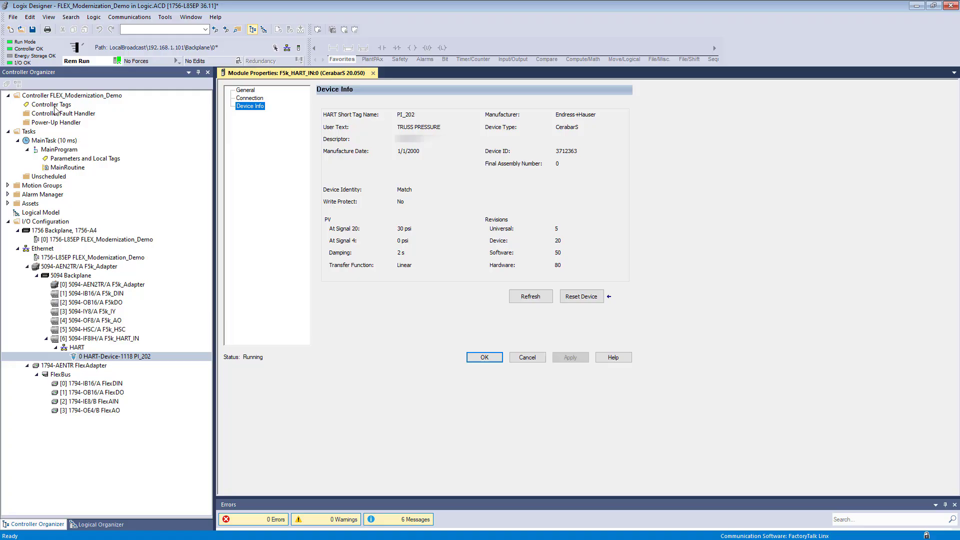
pyautogui.doubleClick(52, 105)
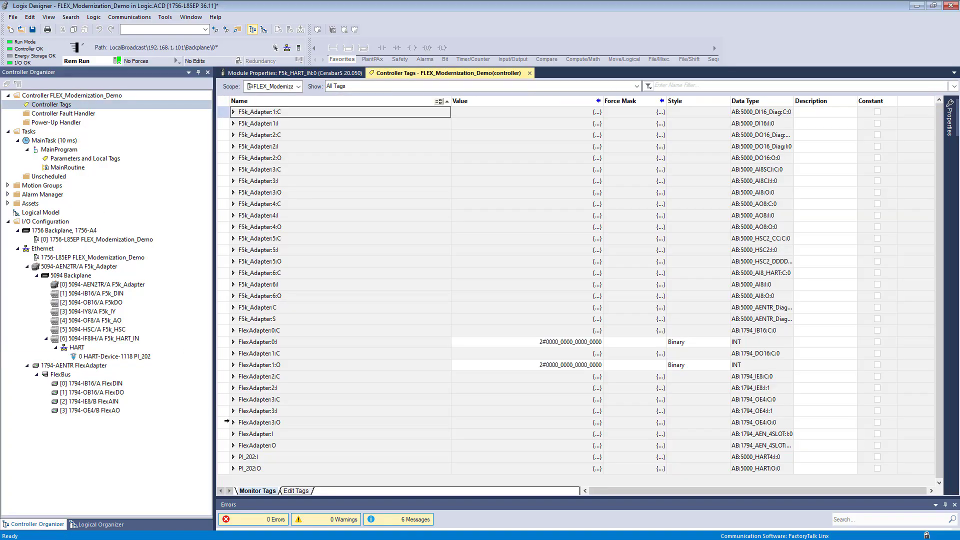
# - Expand PI_202:I, PI_202:I.PV and PI_202:I.PV.Ch to see live pressure readings near 9.5
pyautogui.click(233, 458)
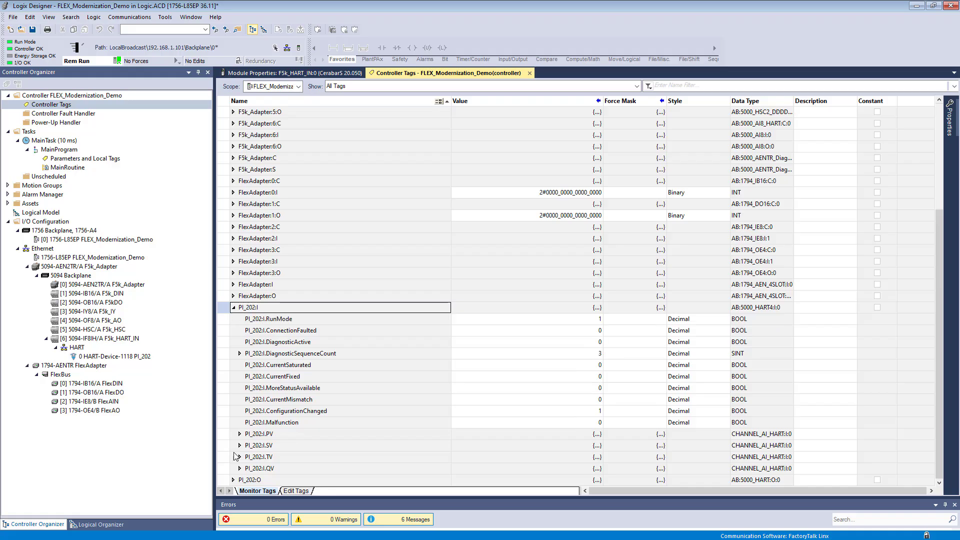
pyautogui.click(240, 434)
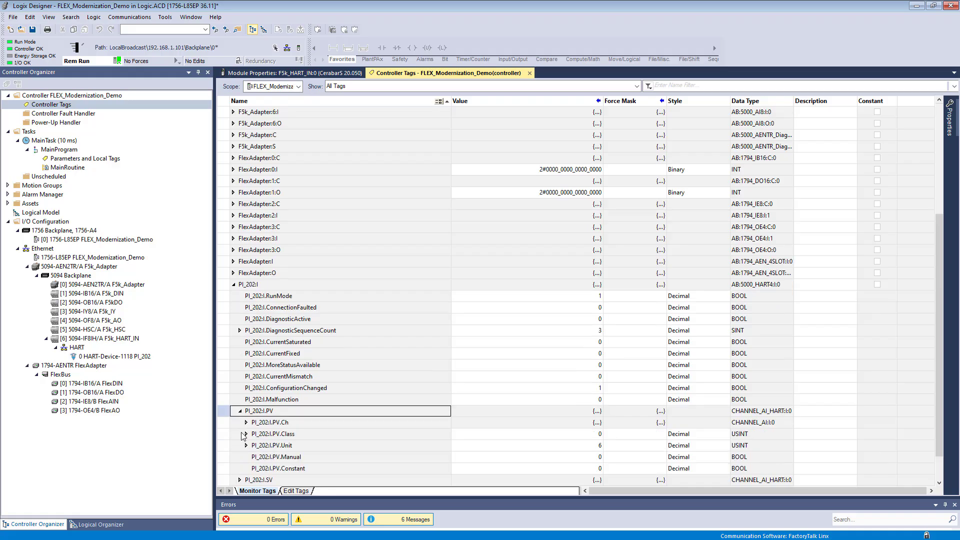
pyautogui.click(246, 422)
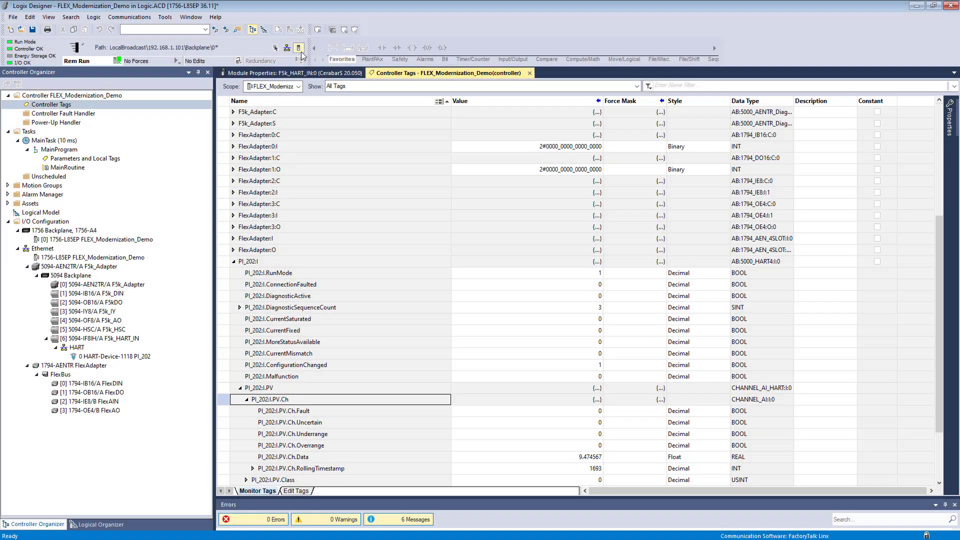
pyautogui.click(298, 48)
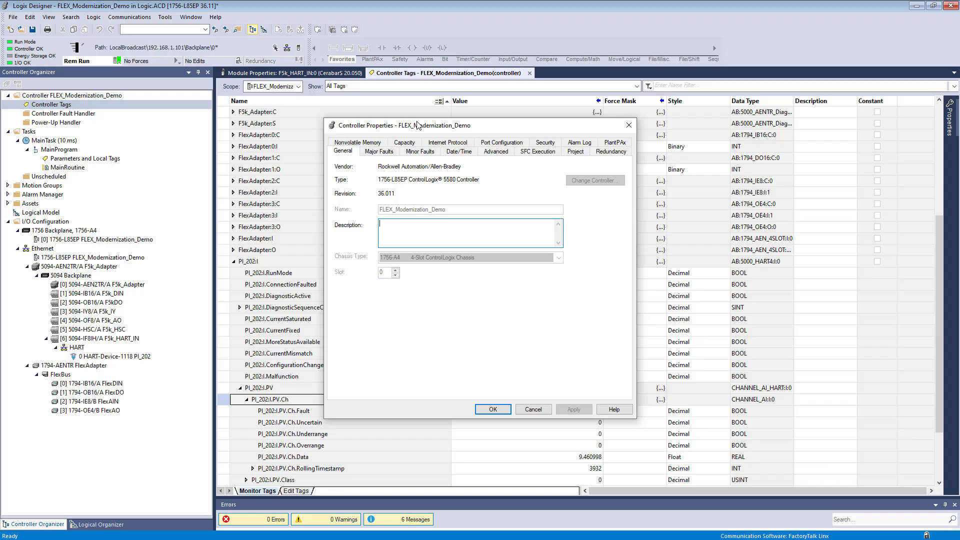
pyautogui.click(492, 153)
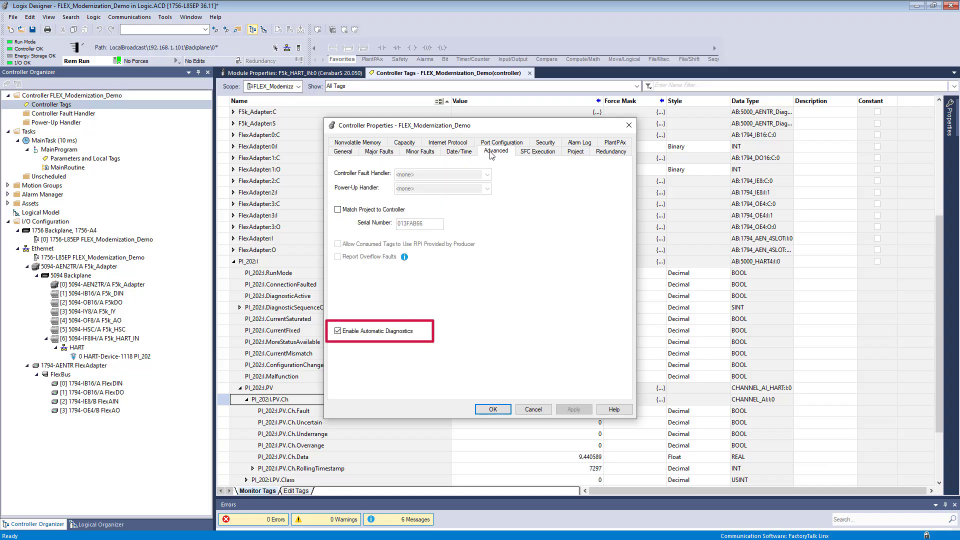
pyautogui.click(486, 409)
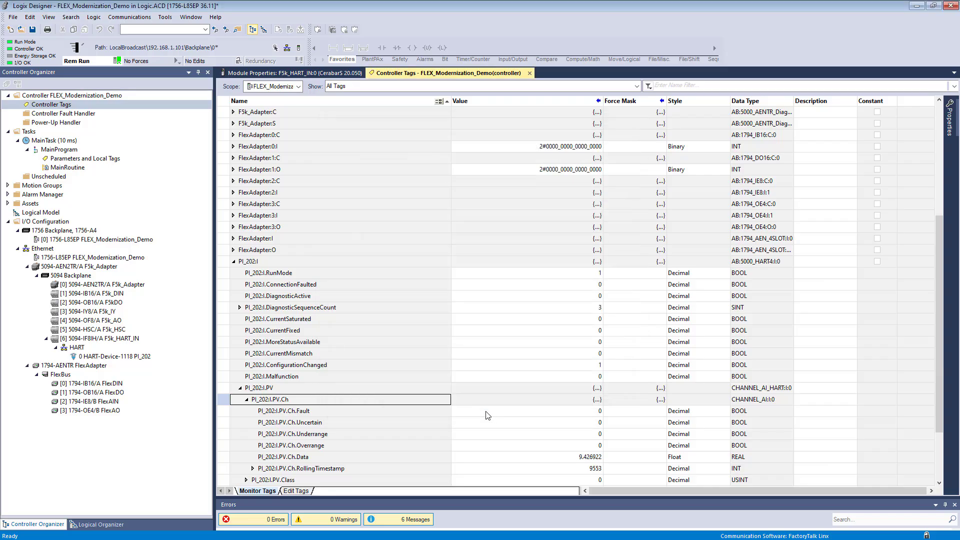
pyautogui.click(106, 321)
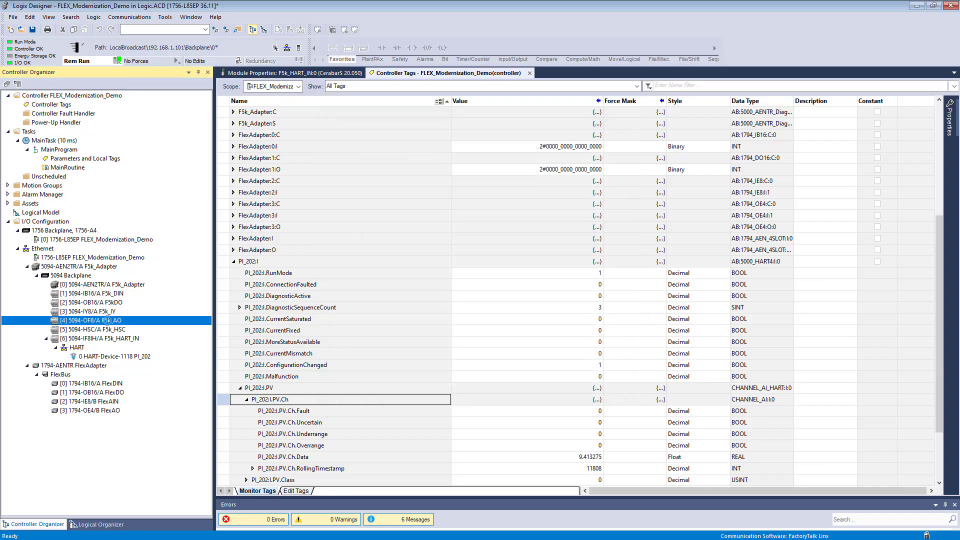
# - Verify Enable Automatic Diagnostics on F5k_AO's Connection page, then open MainRoutine
pyautogui.doubleClick(106, 321)
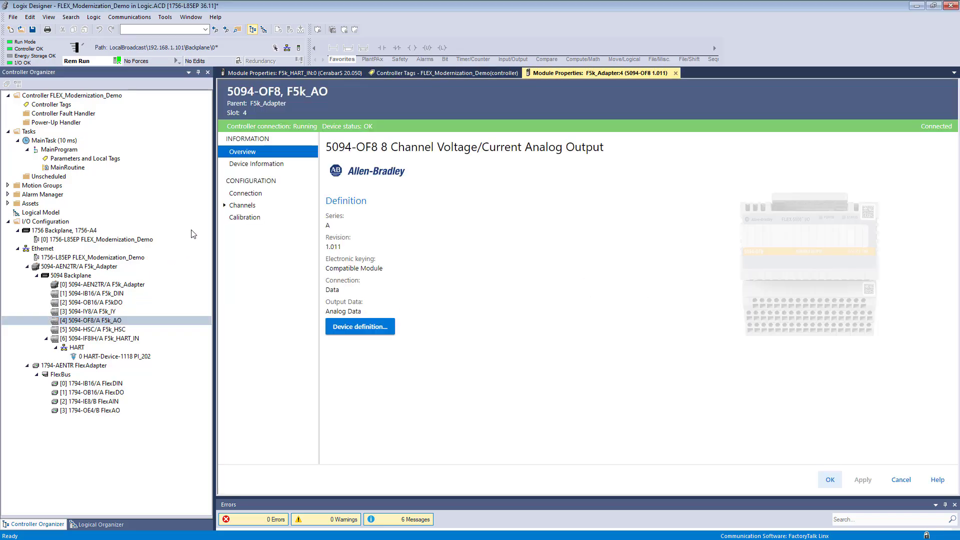
pyautogui.click(237, 198)
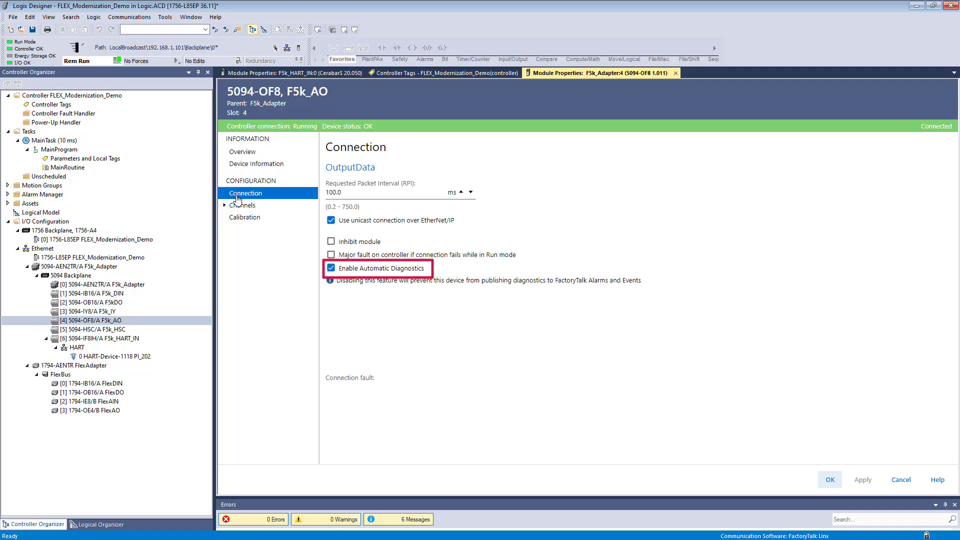
pyautogui.click(68, 169)
pyautogui.doubleClick(67, 168)
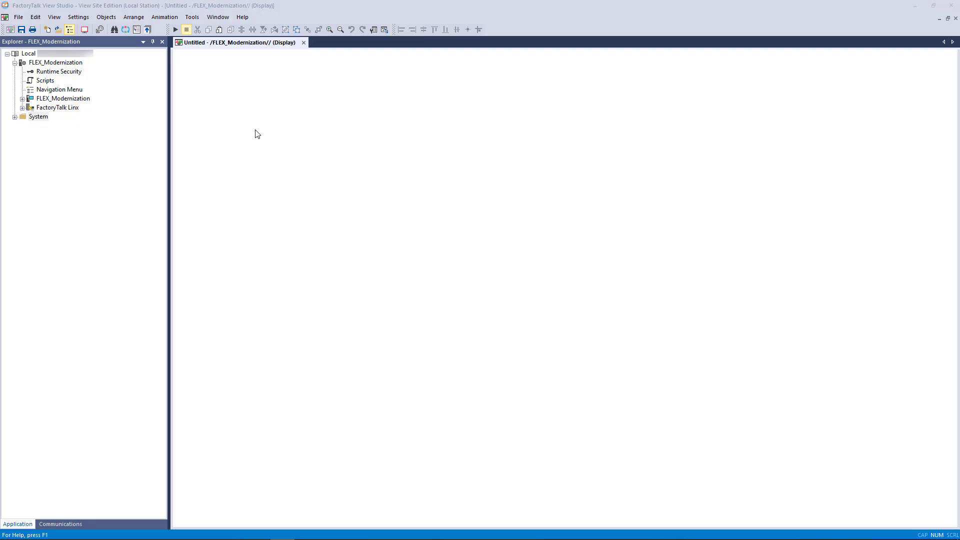
# - Confirm Enable alarm and event support is checked in the FactoryTalk Linx server properties
pyautogui.click(73, 108)
pyautogui.rightClick(72, 111)
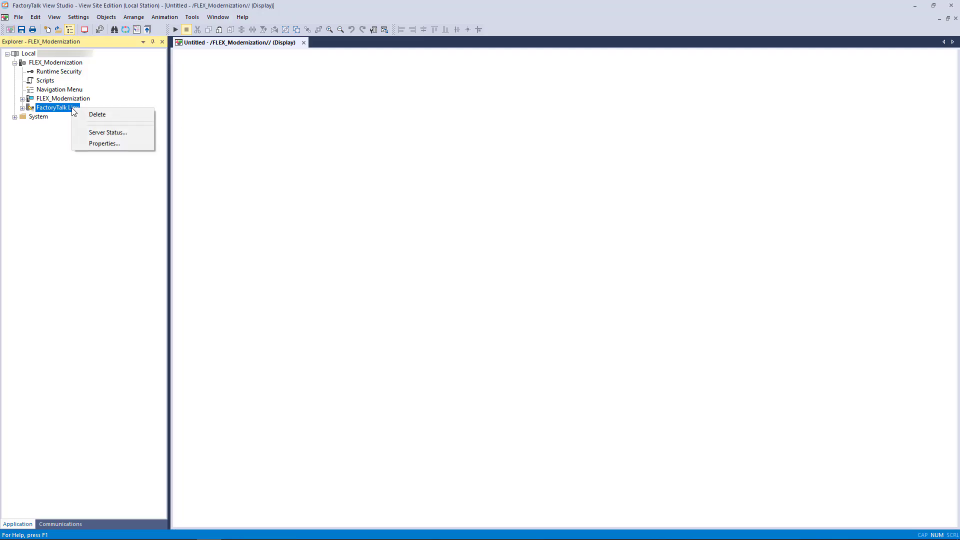
pyautogui.click(92, 145)
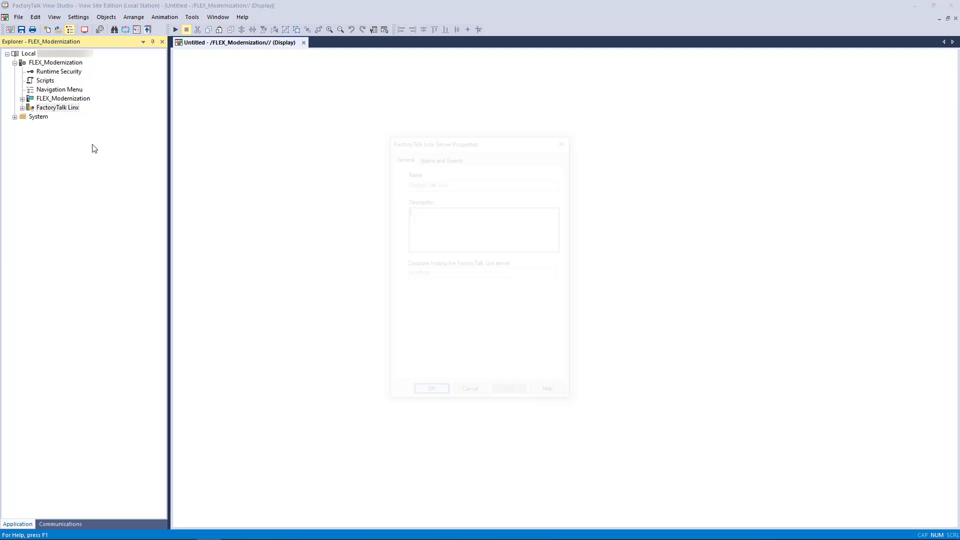
pyautogui.click(453, 157)
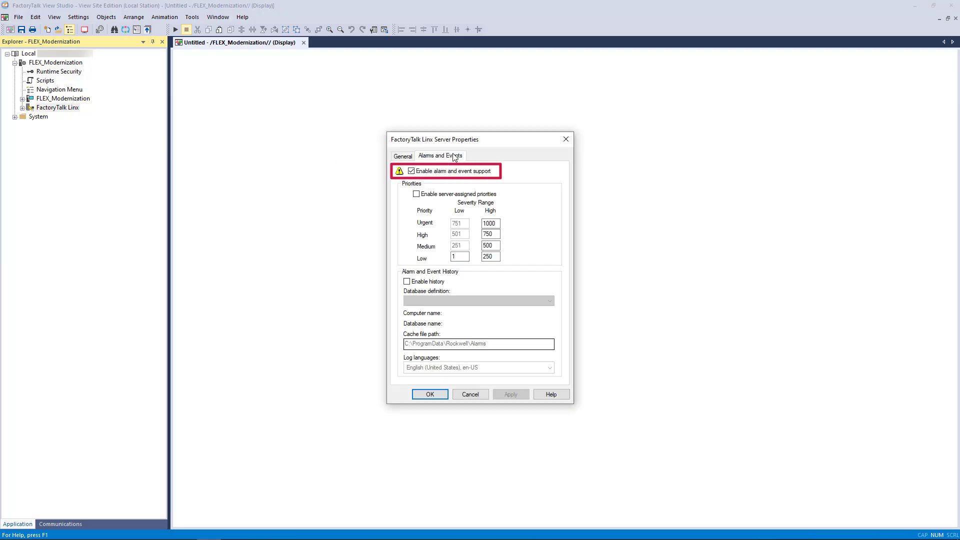
pyautogui.click(430, 394)
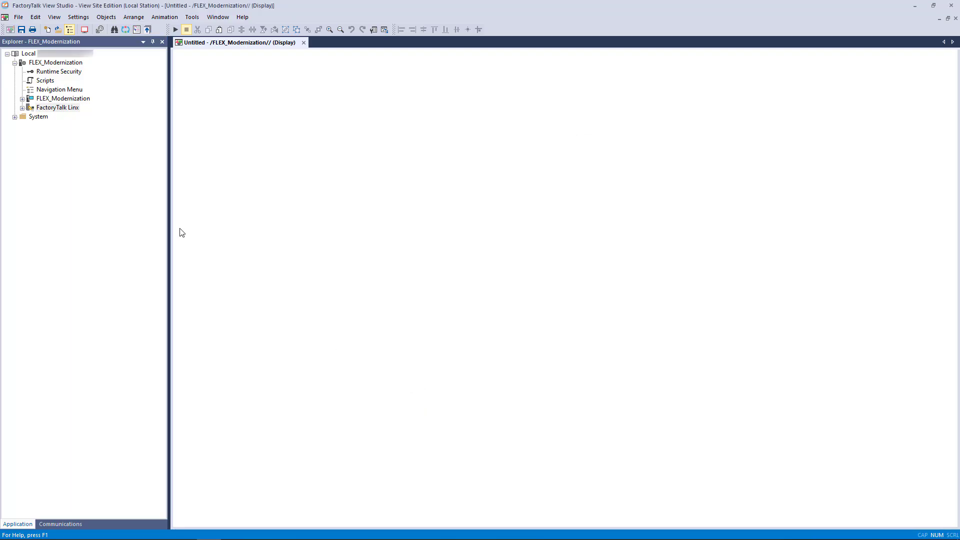
# - Draw an Automatic Diagnostic Event Summary object near the centre of the FLEX_Modernization display
pyautogui.click(106, 16)
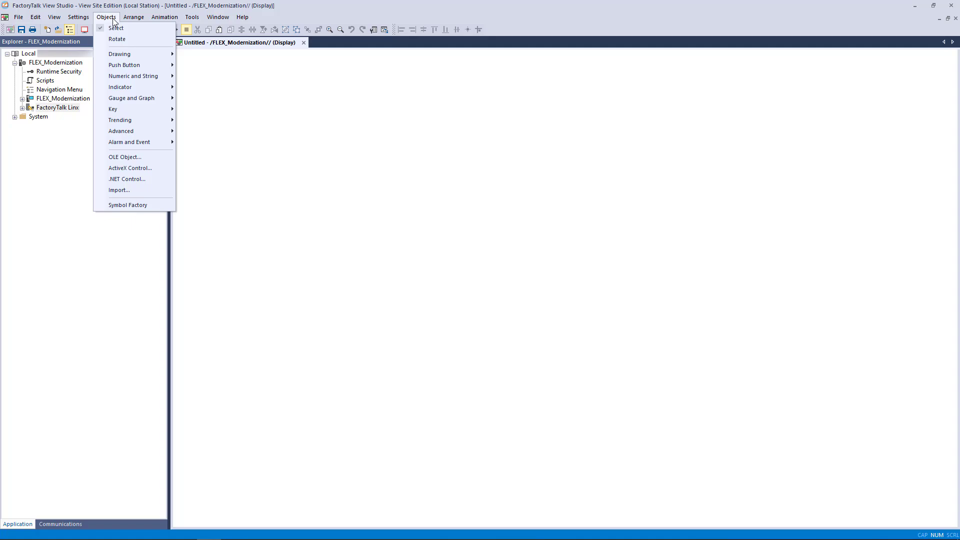
pyautogui.moveTo(129, 142)
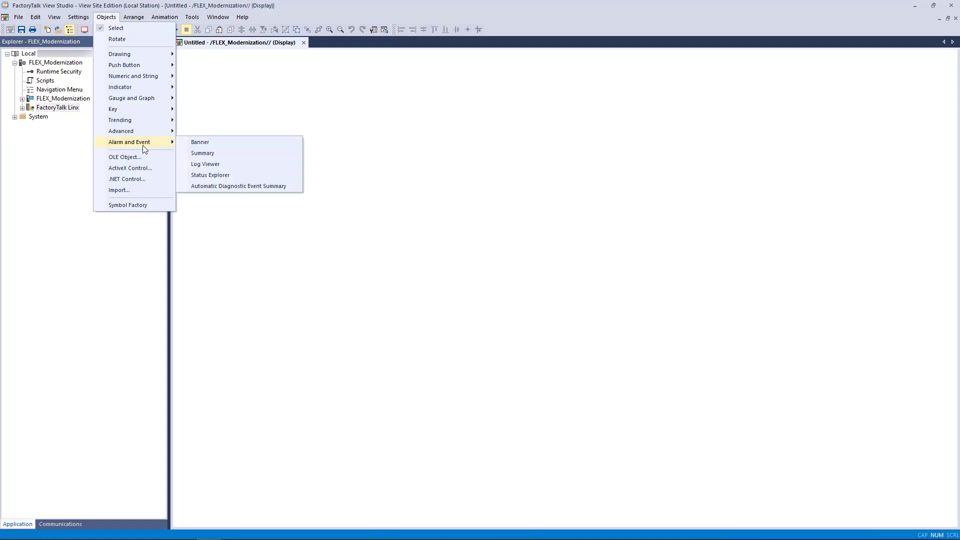
pyautogui.click(213, 186)
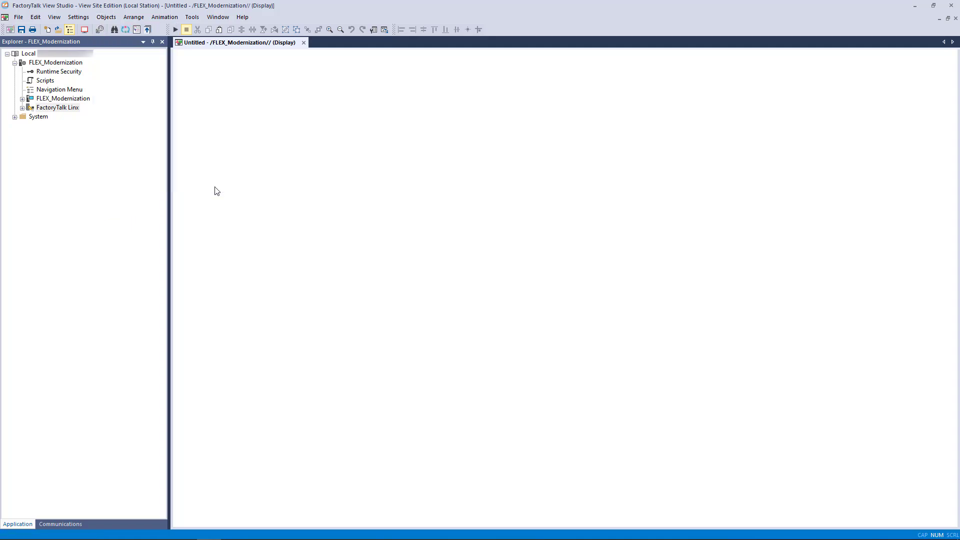
pyautogui.moveTo(312, 190); pyautogui.dragTo(658, 286)
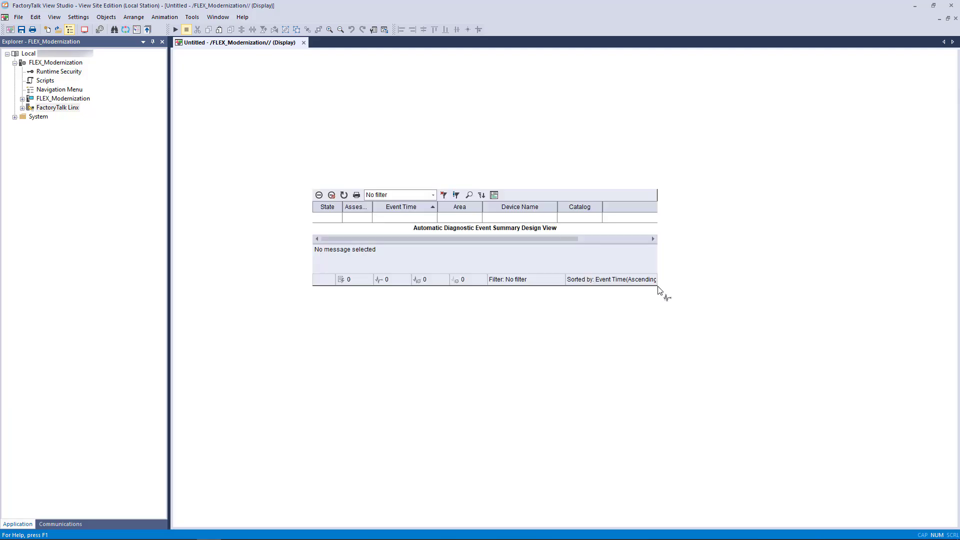